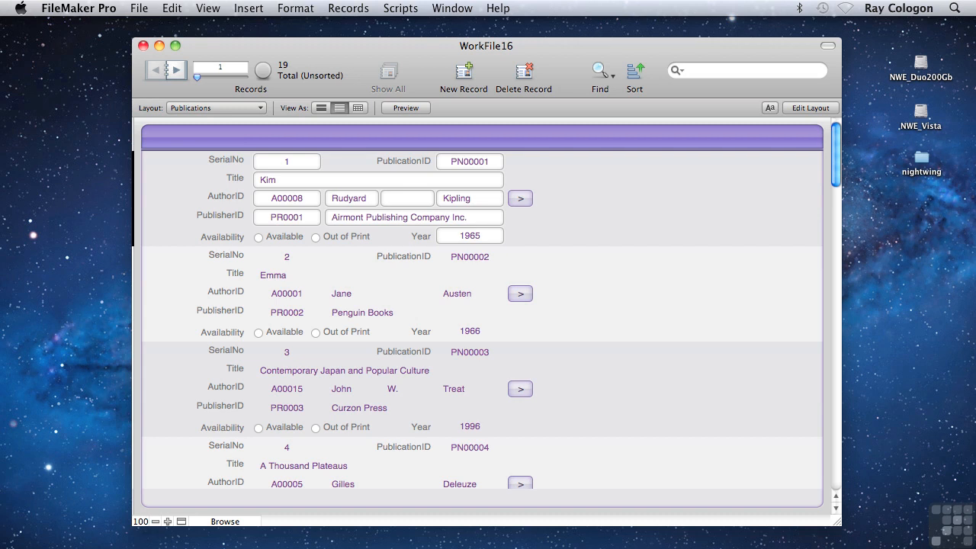
Open the database's relationships graph and inspect the AuthorNotes, PublicationNotes, AssignmentNotes and QuotationNotes occurrences
left_click(140, 10)
mouse_move(171, 143)
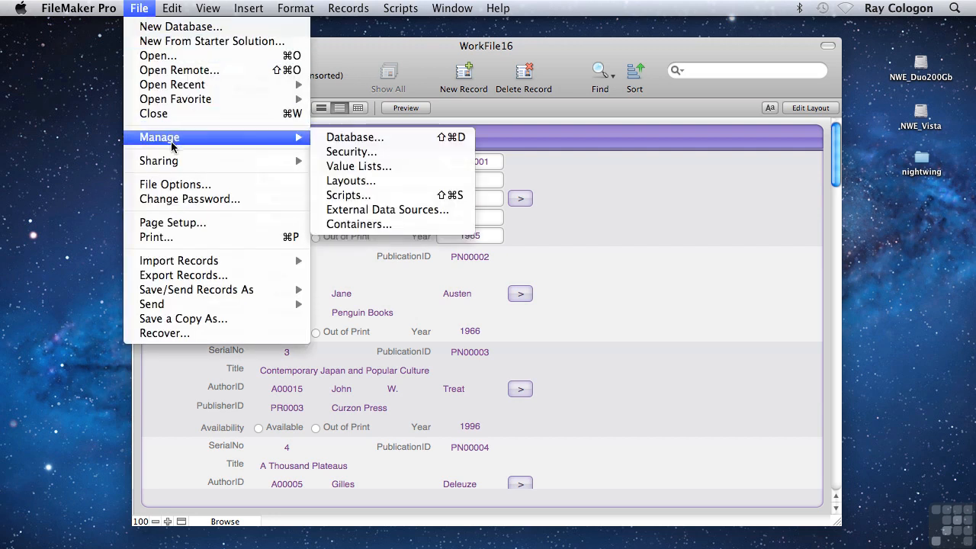
left_click(353, 139)
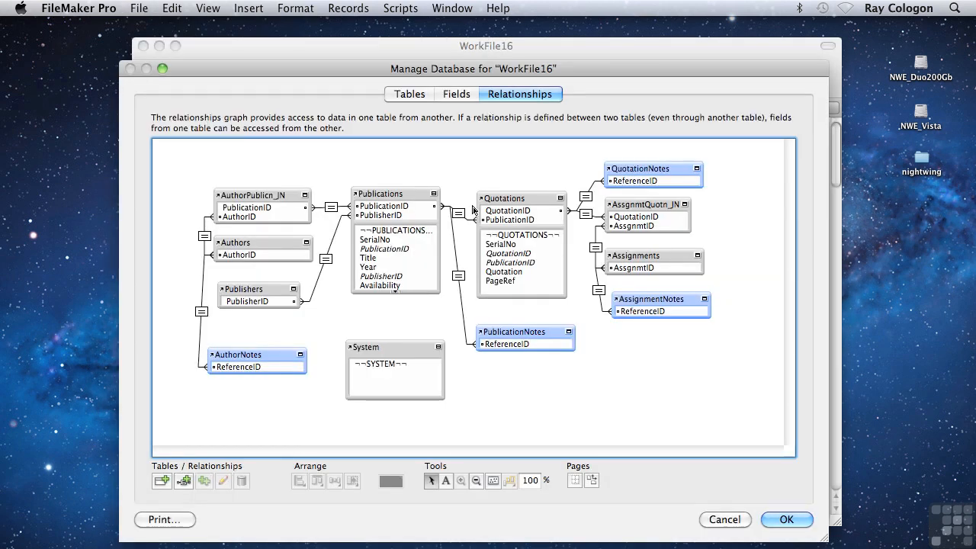
left_click(296, 357)
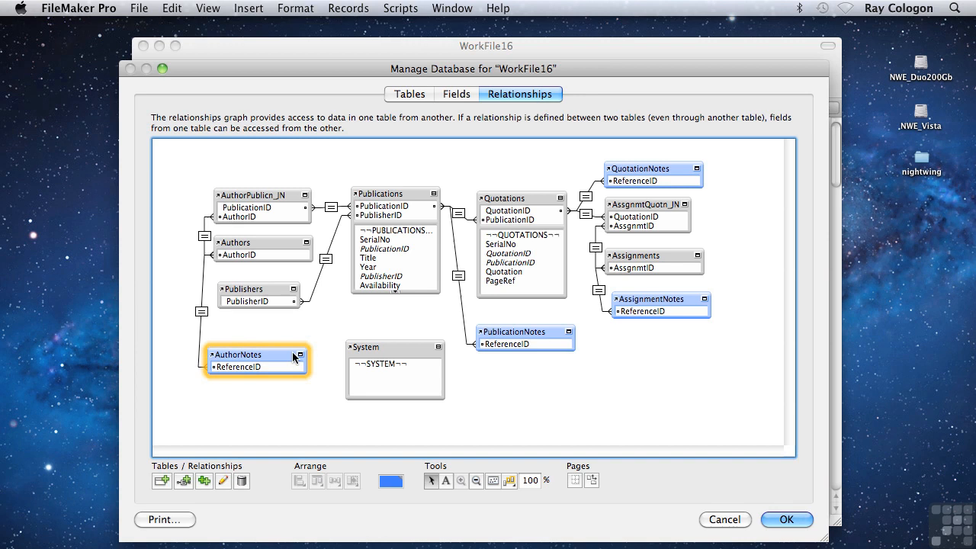
left_click(543, 333)
left_click(657, 299)
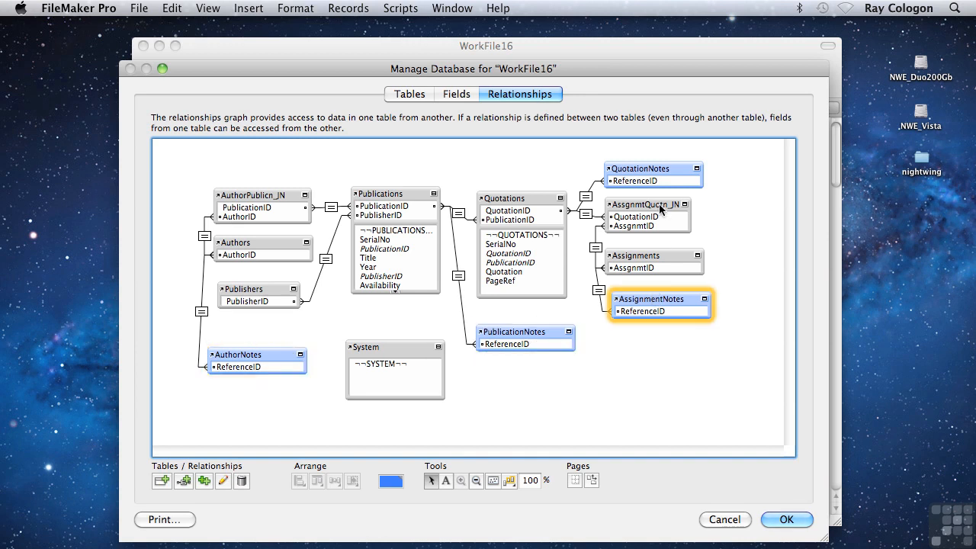
left_click(652, 174)
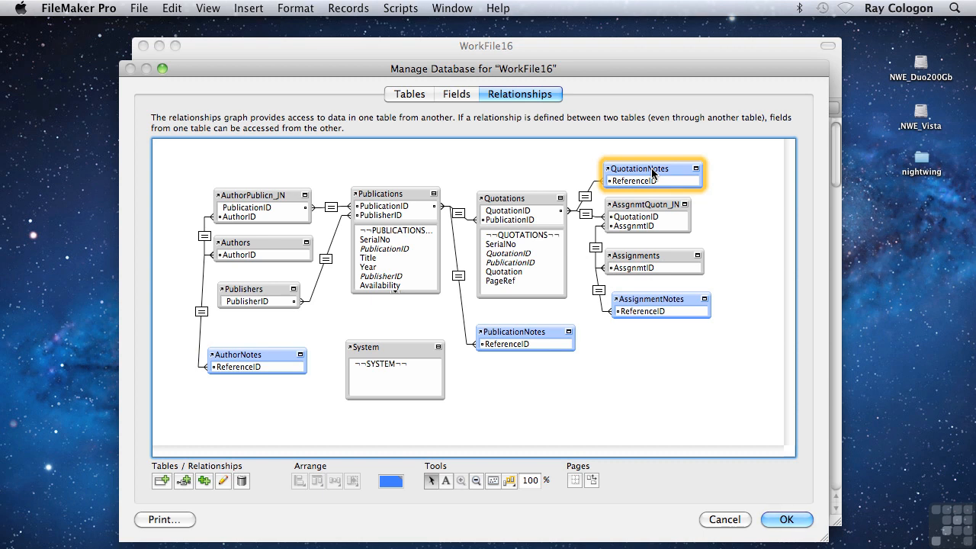
Check the Notes table's occurrences in the list of tables and return to the relationships graph
left_click(418, 93)
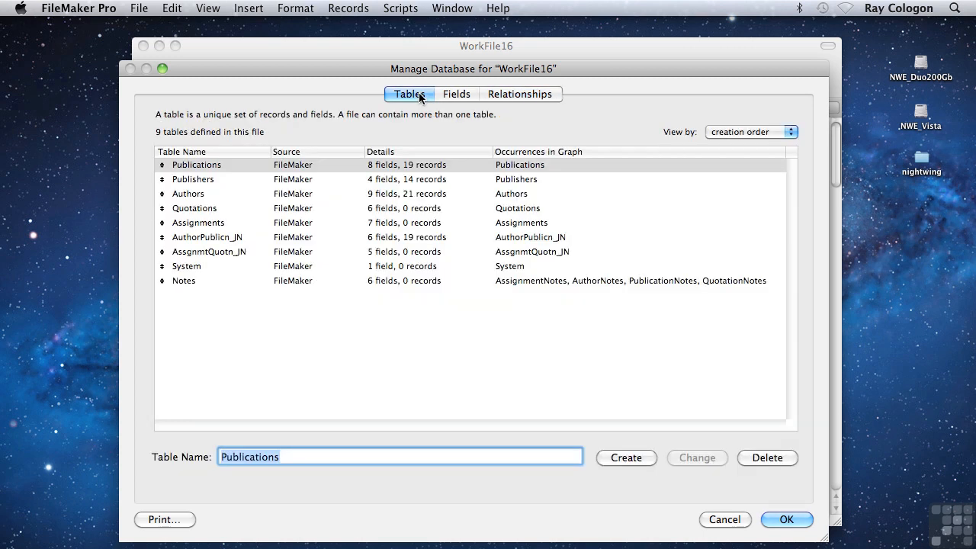
left_click(176, 282)
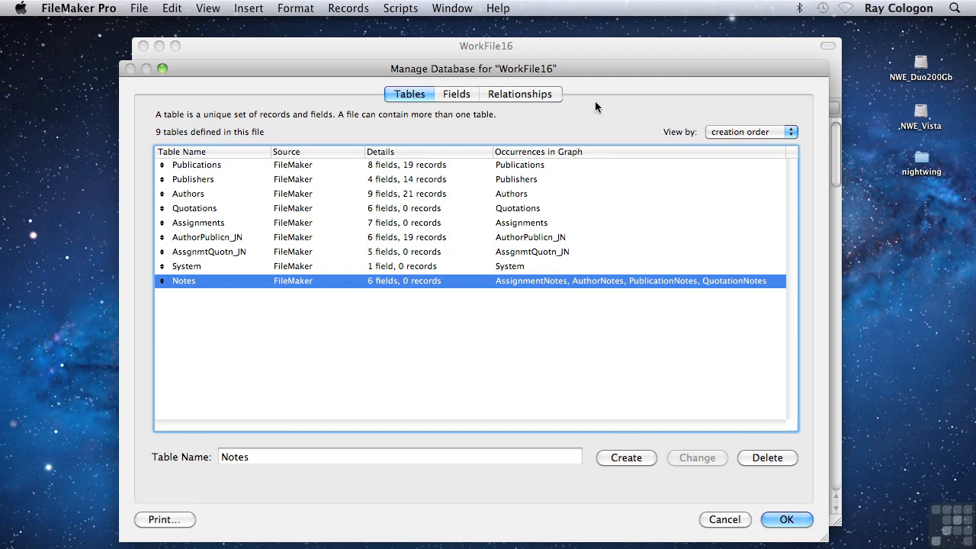
left_click(546, 95)
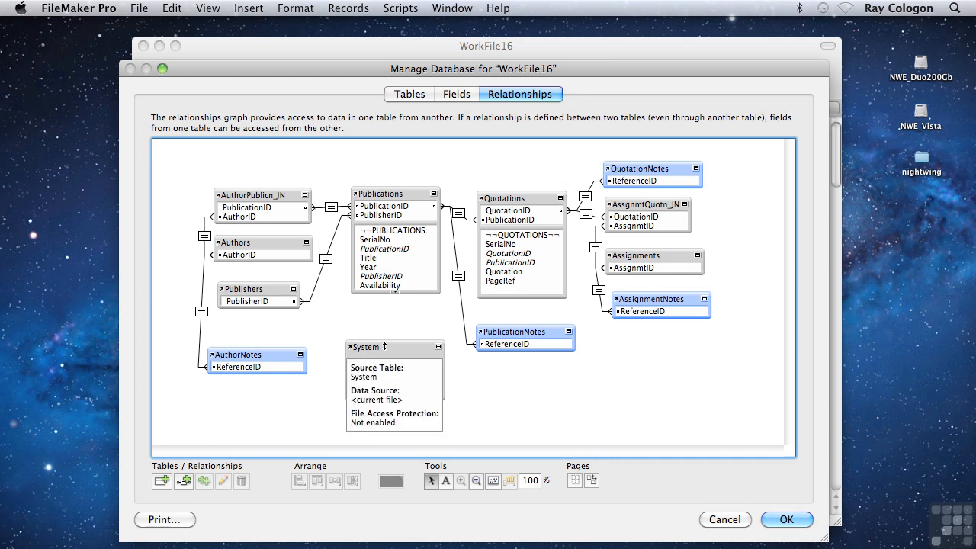
Inspect the Quotations, Publications and AuthorPublicn_JN occurrences in the relationships graph
left_click(530, 201)
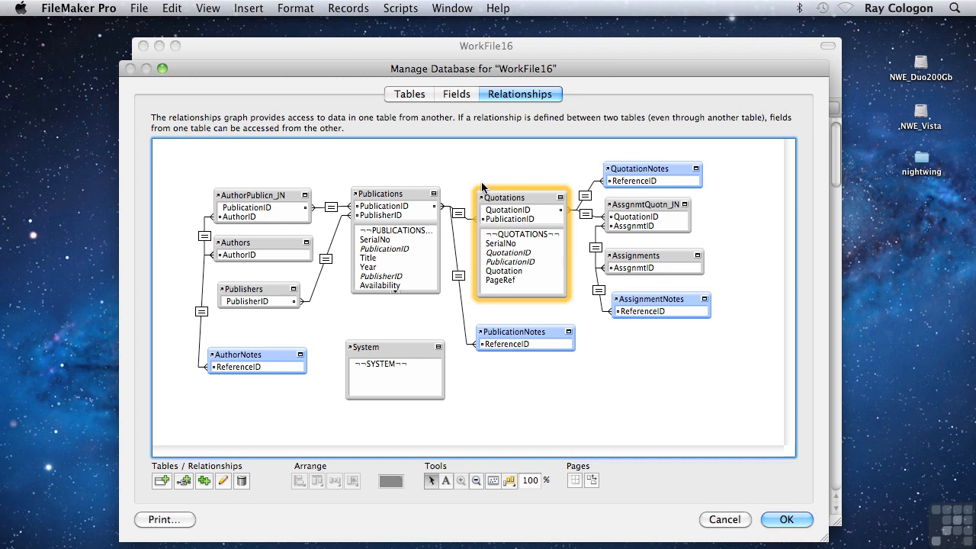
left_click(397, 195)
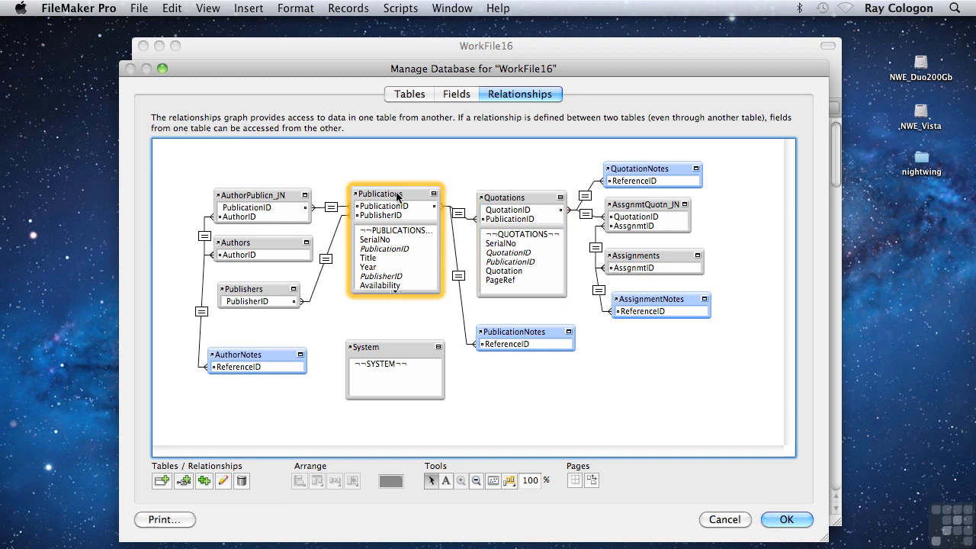
left_click(280, 197)
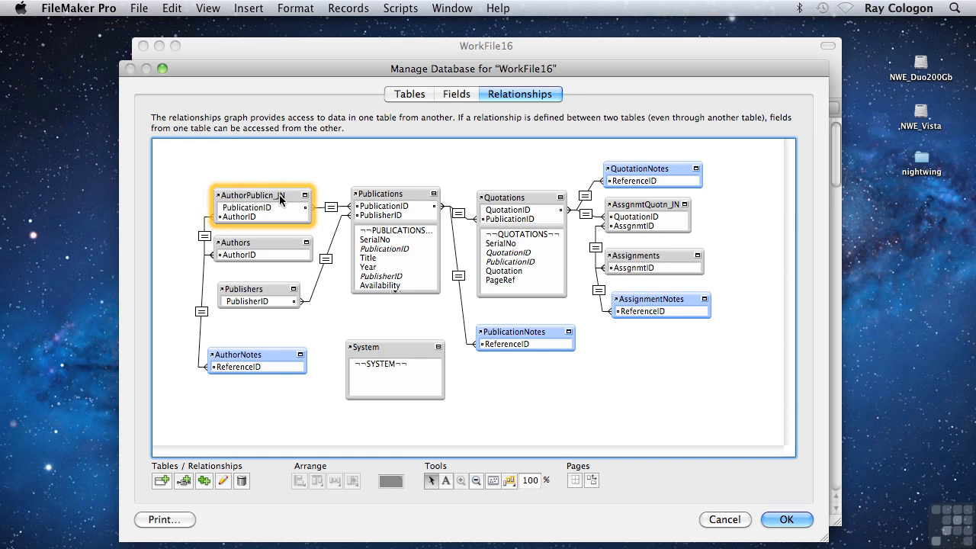
left_click(532, 200)
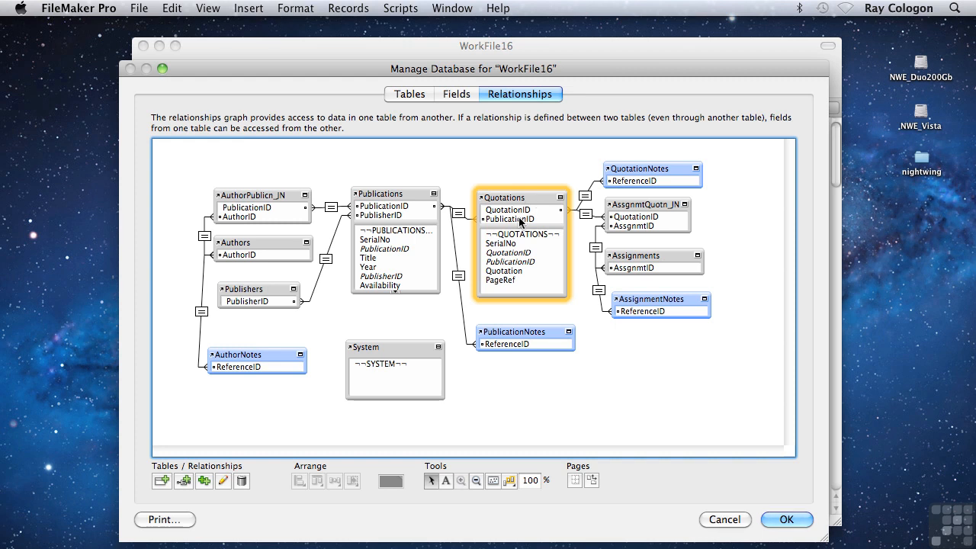
left_click(275, 207)
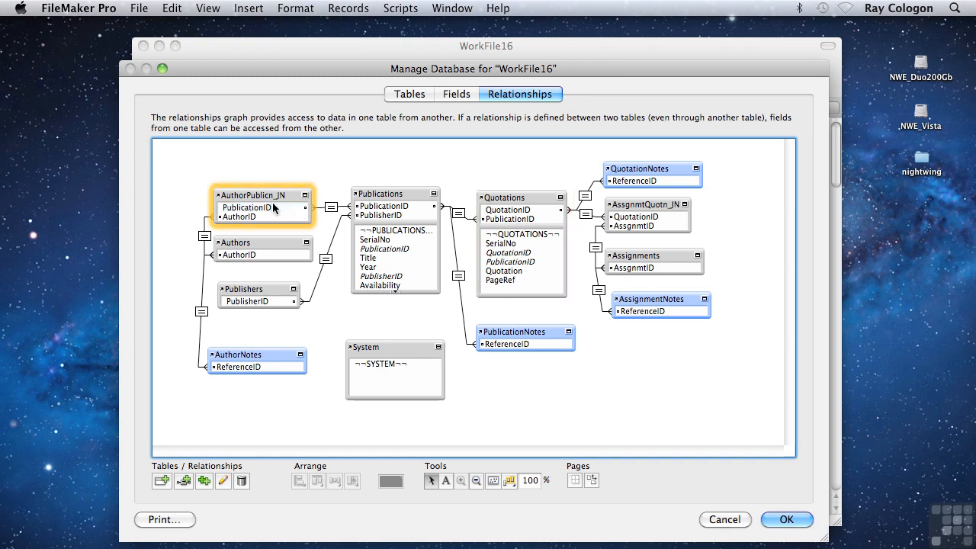
Try to relate PublicationID in Quotations directly to PublicationID in AuthorPublicn_JN
left_click_drag(524, 221, 256, 211)
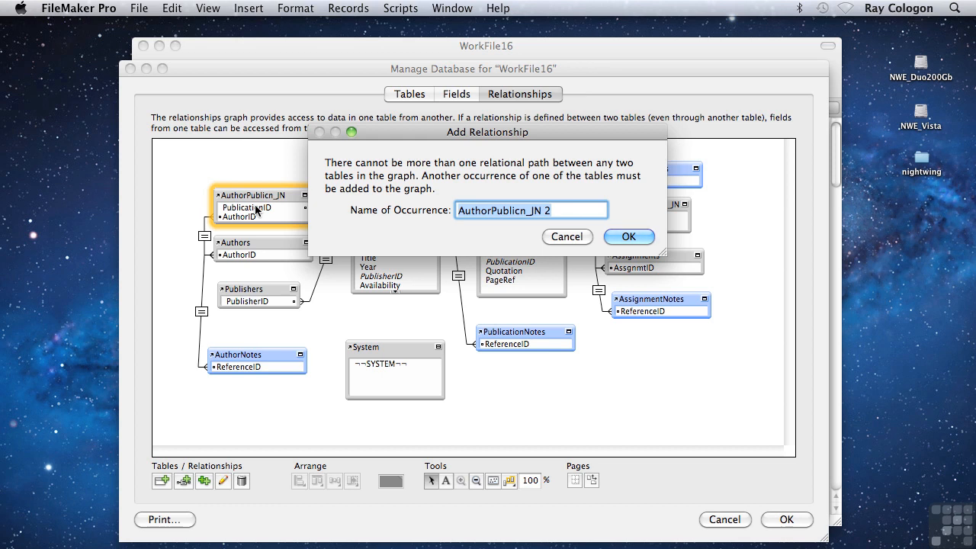
left_click(568, 237)
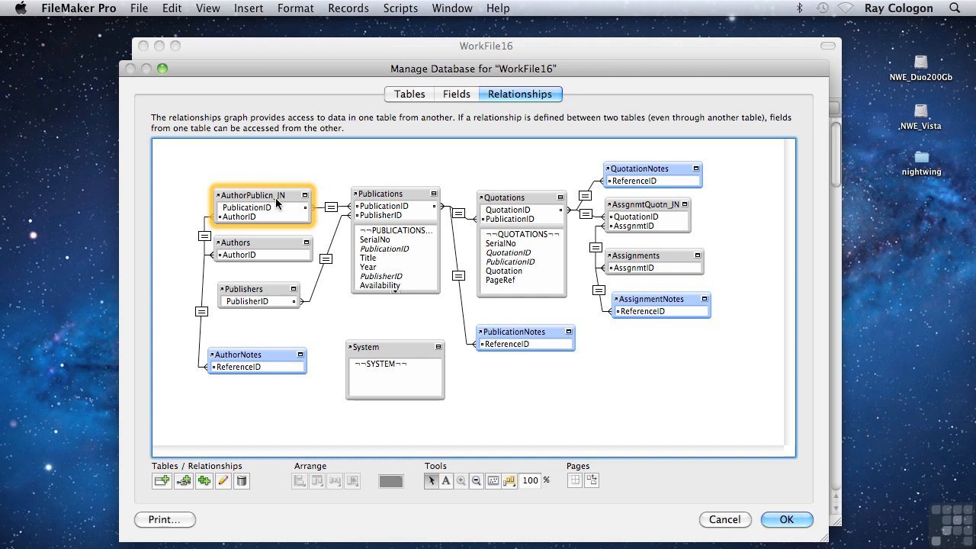
left_click(331, 208)
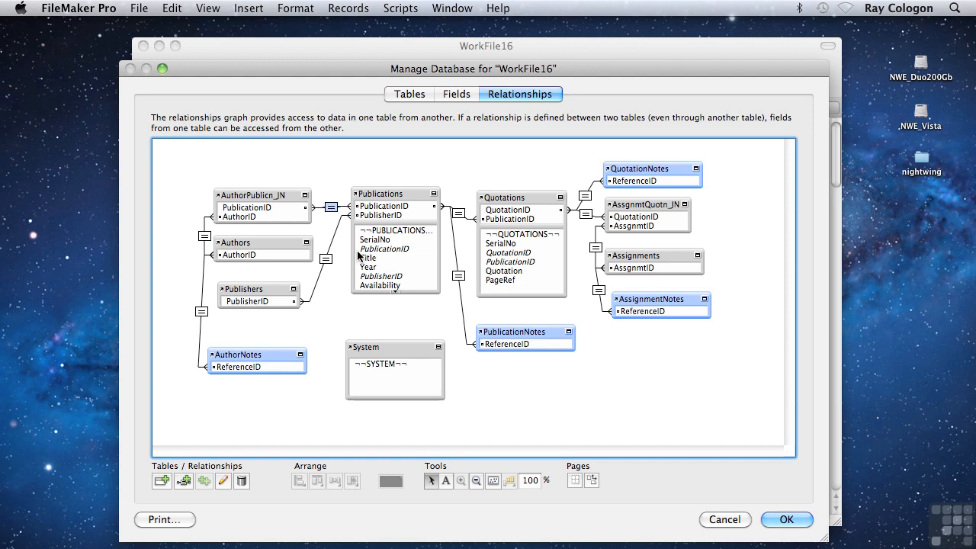
Create a self-join on PublisherID in Publications, naming the new table occurrence PublicationsByPublisher
left_click(371, 196)
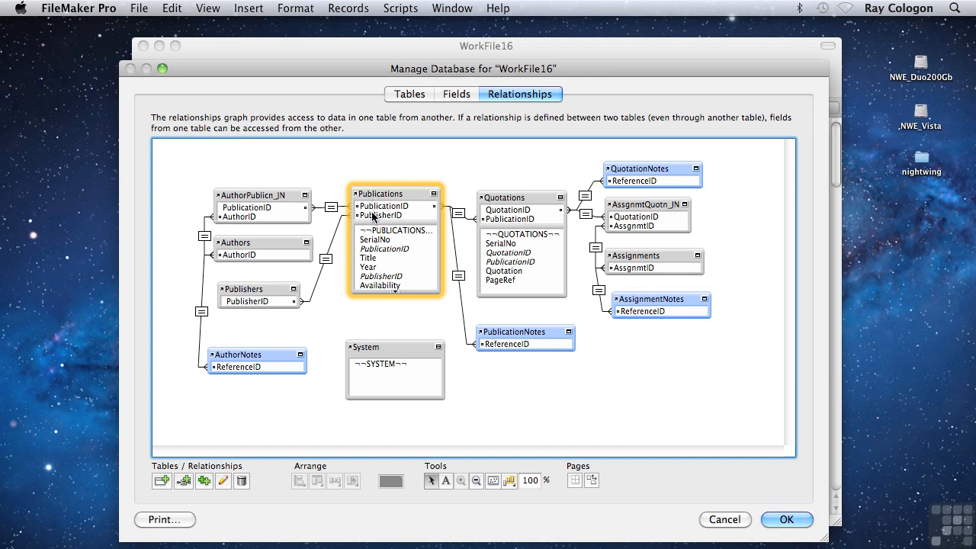
left_click_drag(375, 217, 404, 219)
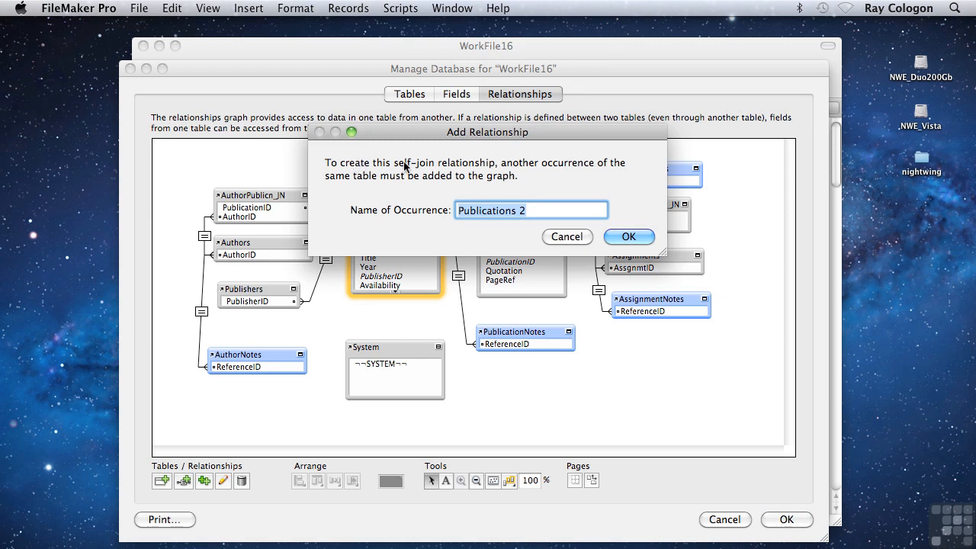
left_click(515, 211)
key("Delete")
key("Delete")
type("ByPublisher")
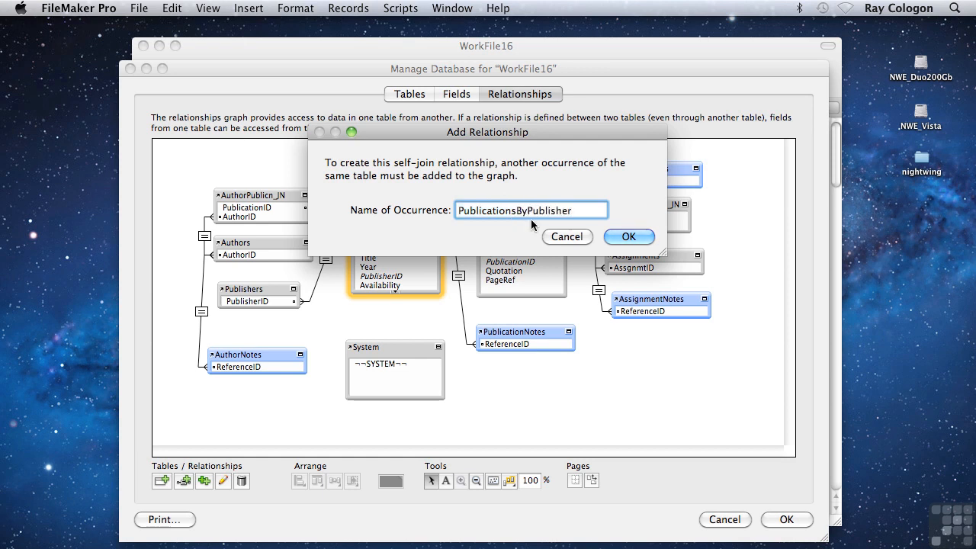
key("Return")
Place the PublicationsByPublisher occurrence directly below Publications, collapsed to its key field, and save the database changes
left_click_drag(451, 220, 435, 313)
left_click(434, 307)
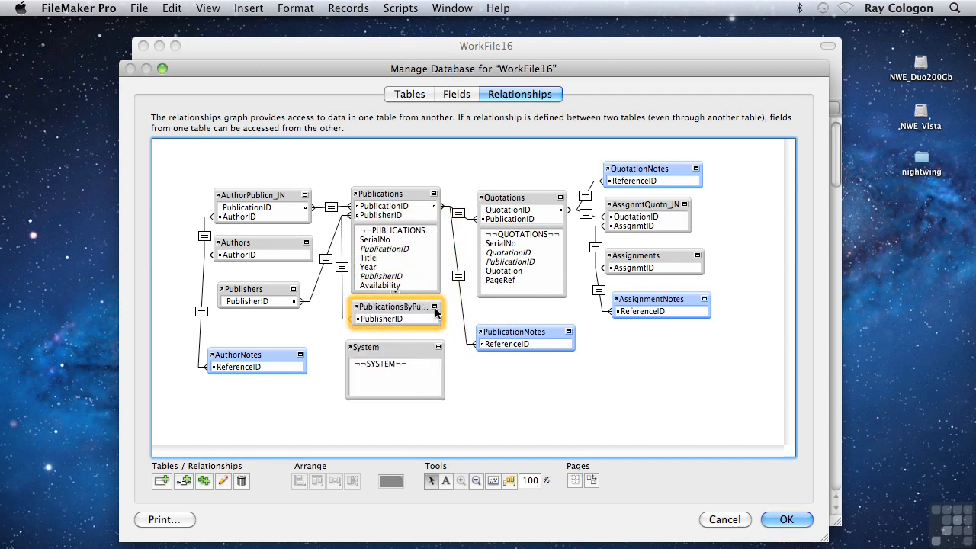
left_click(394, 193)
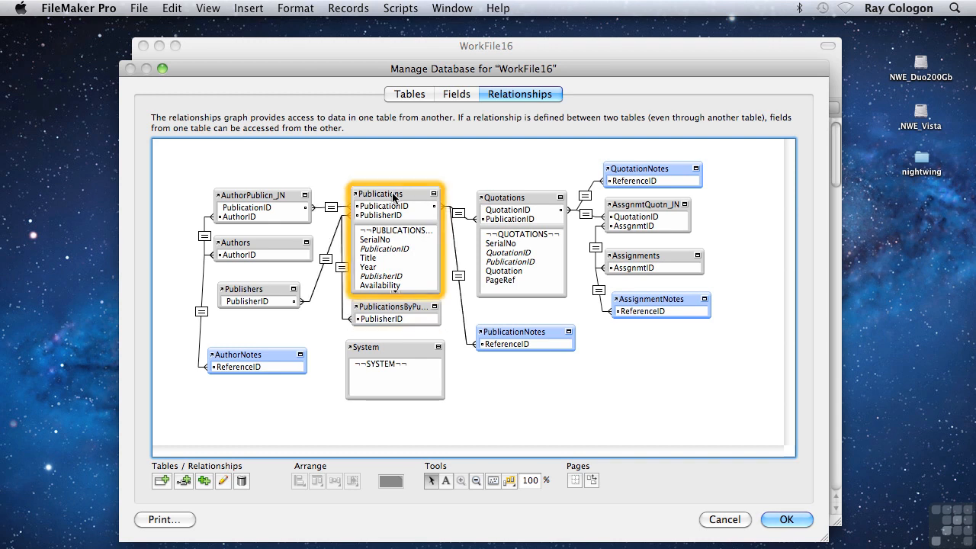
mouse_move(357, 194)
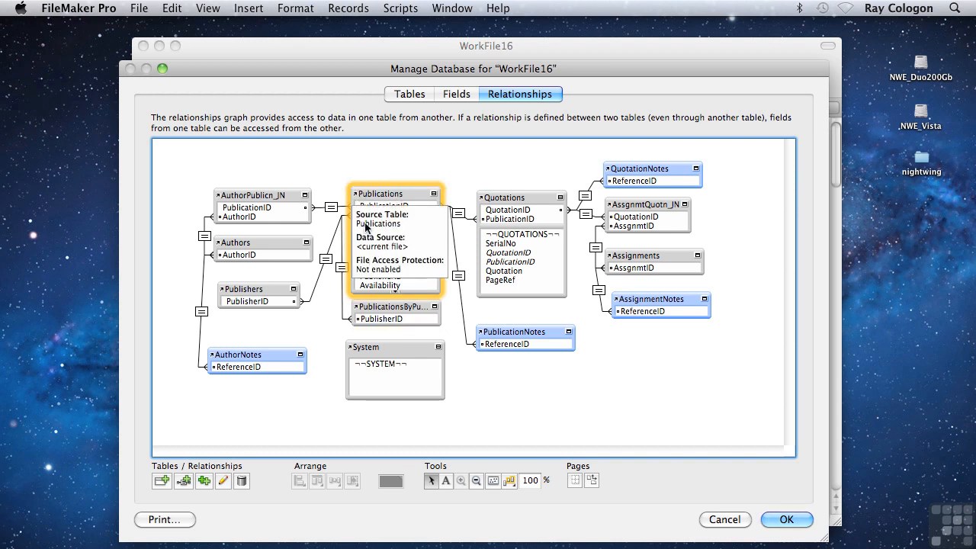
left_click(379, 313)
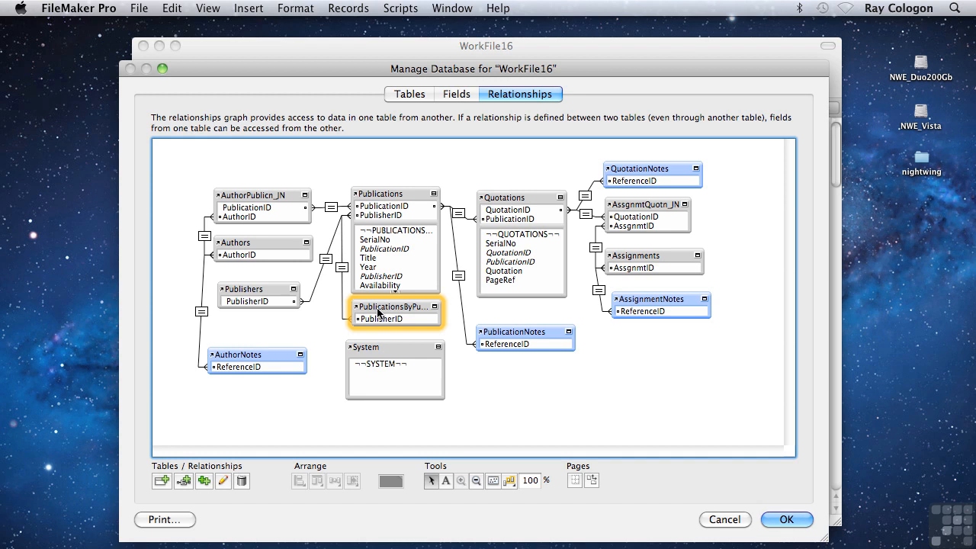
left_click(786, 520)
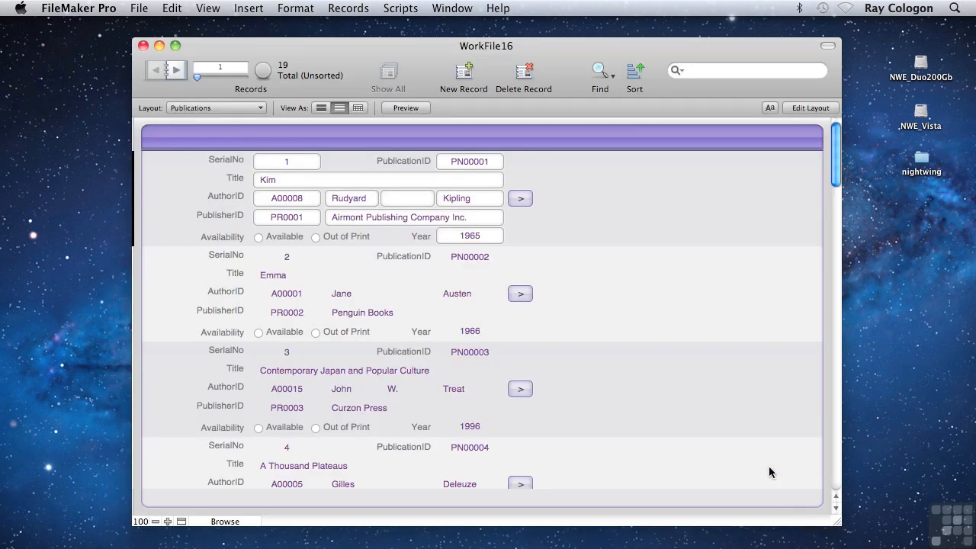
Edit the Publications layout, drawing a portal of about 199 by 114 pt beside the body fields, based on PublicationsByPublisher
left_click(807, 109)
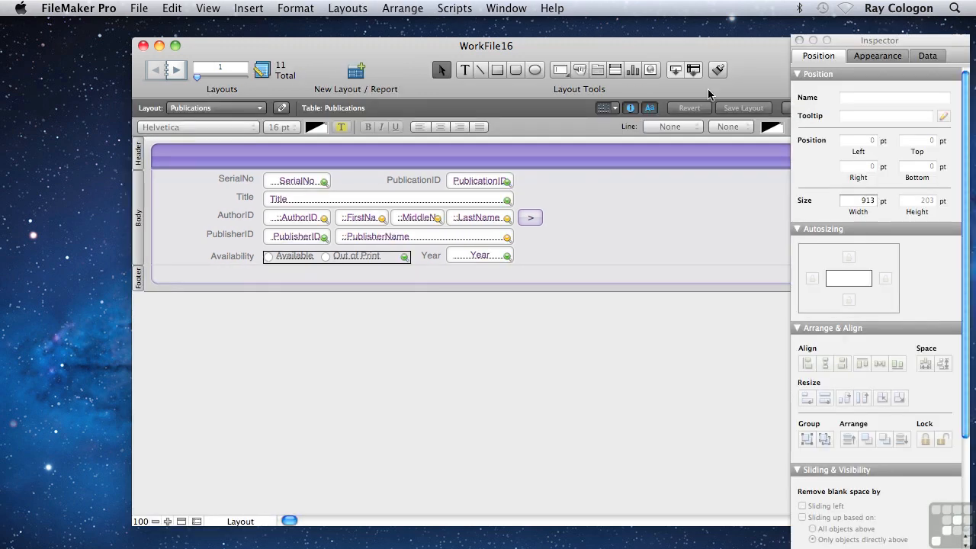
left_click(615, 69)
left_click_drag(593, 173, 743, 260)
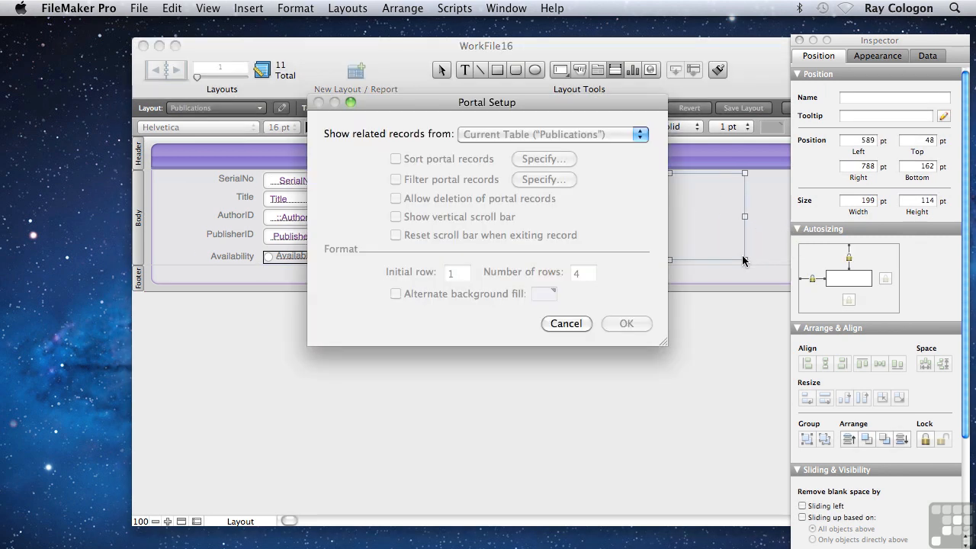
left_click(538, 135)
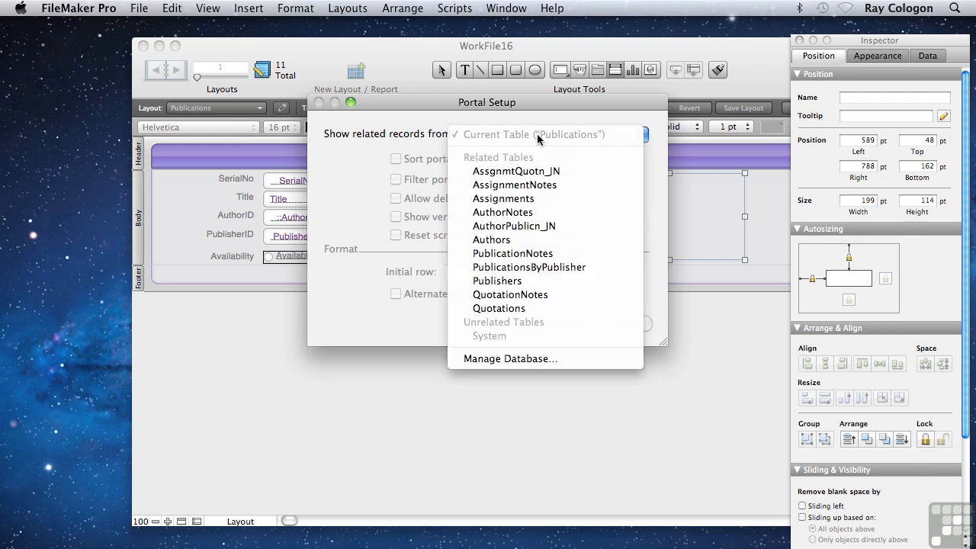
left_click(527, 268)
Sort the portal records by Title in ascending order
left_click(536, 163)
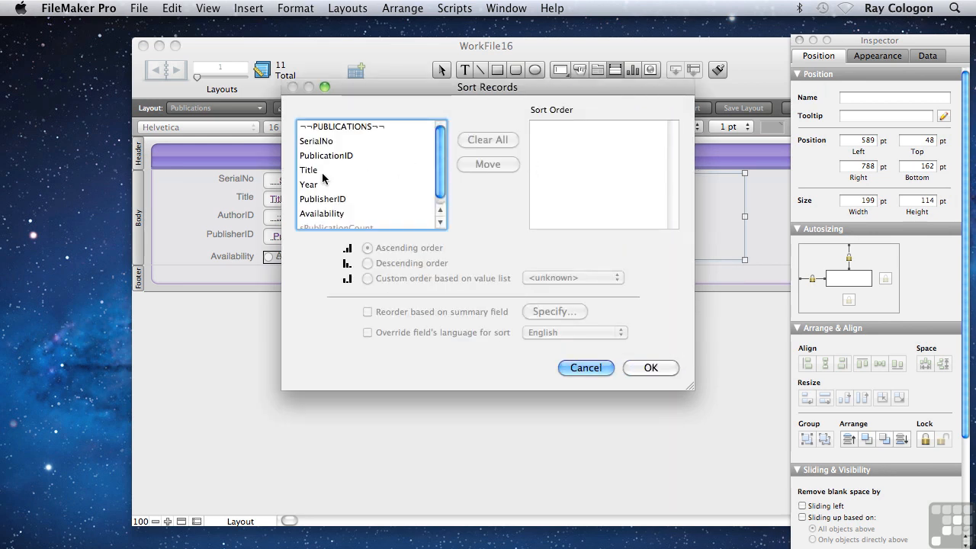
double_click(322, 174)
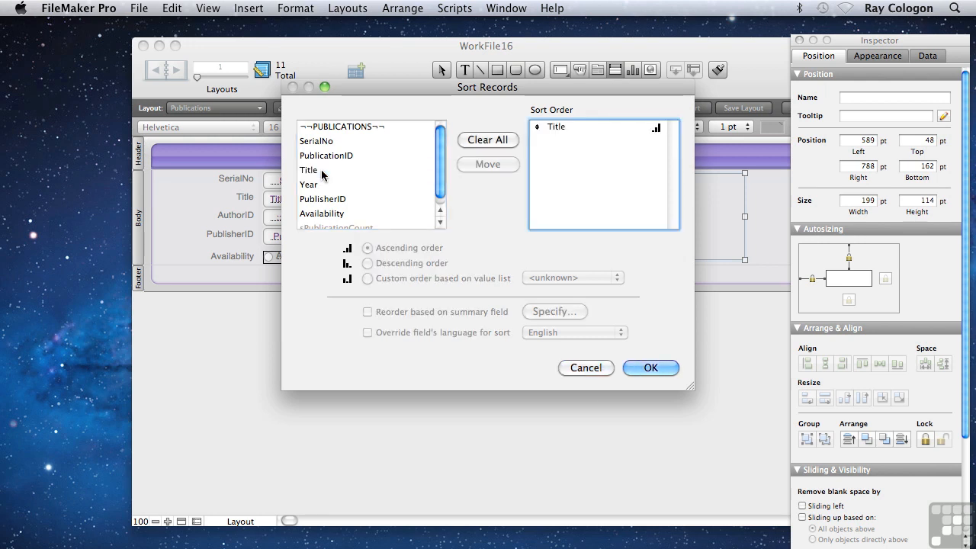
left_click(636, 369)
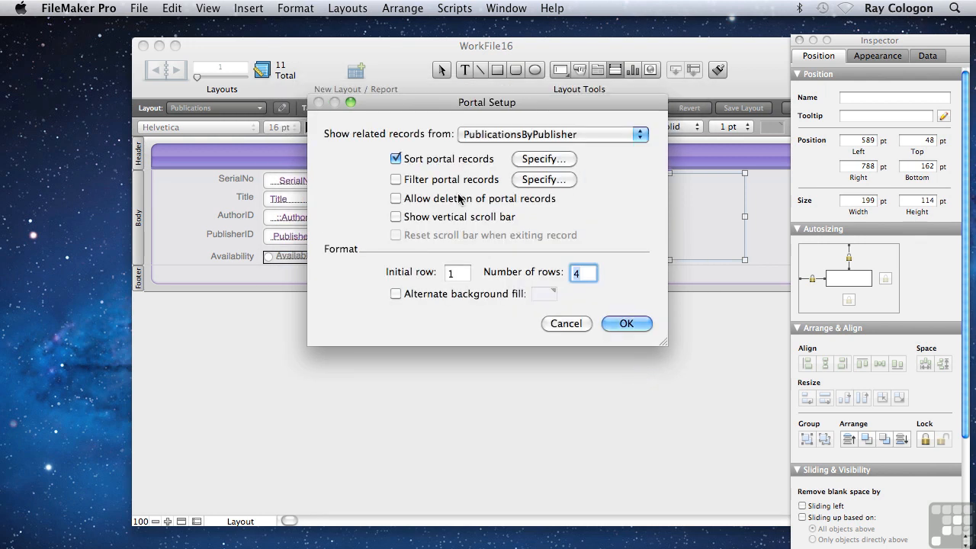
Enable the portal's vertical scroll bar and alternate background fill, and accept the portal setup
left_click(396, 217)
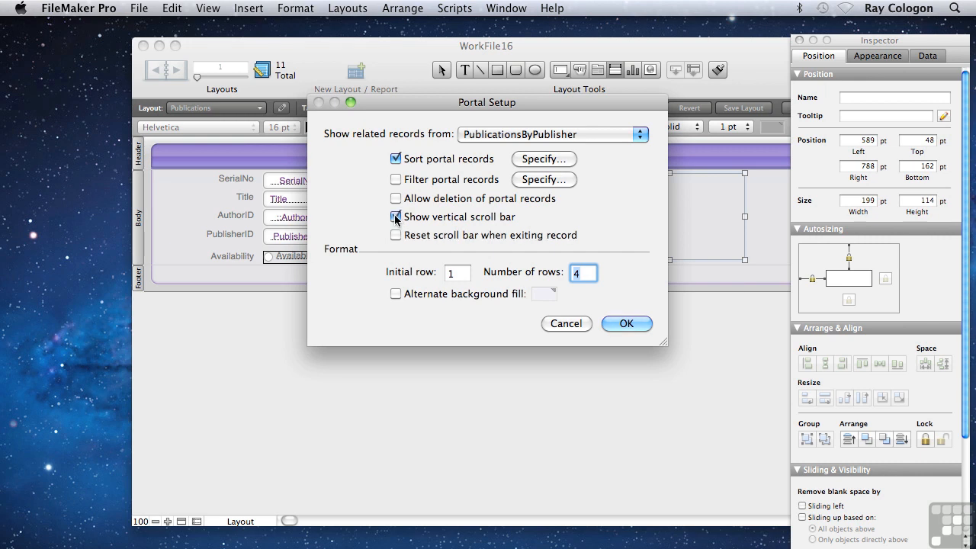
left_click(395, 294)
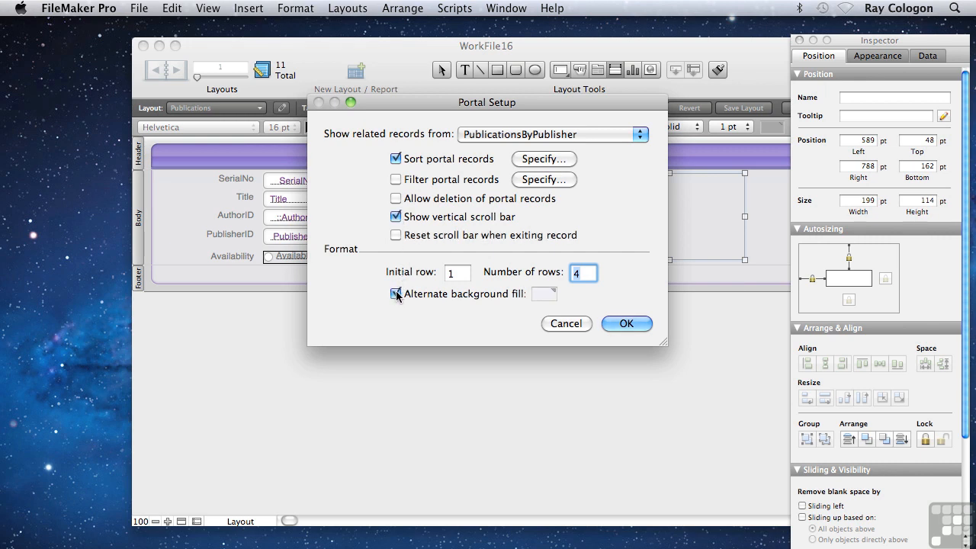
left_click(622, 323)
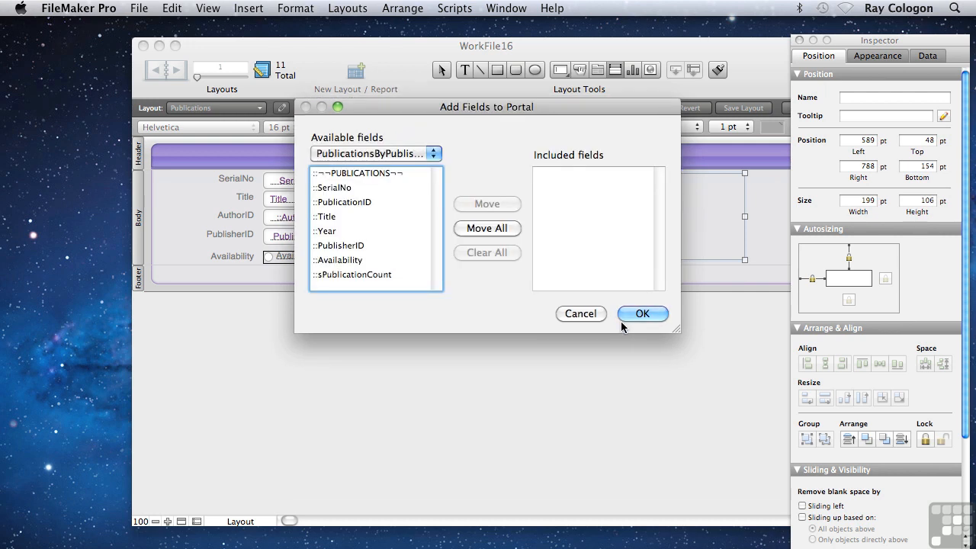
Include only the Title field from PublicationsByPublisher in the new portal and place it on the layout
left_click(333, 218)
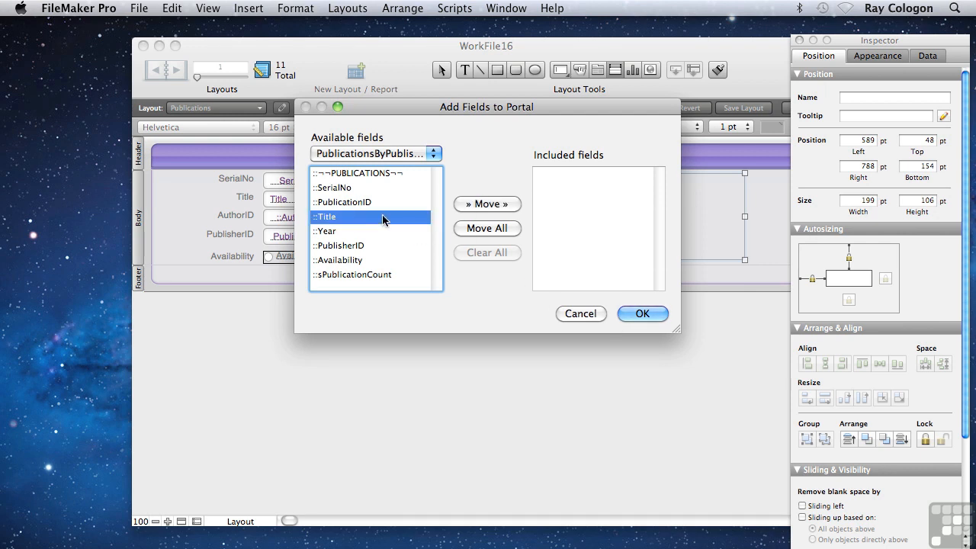
left_click(502, 205)
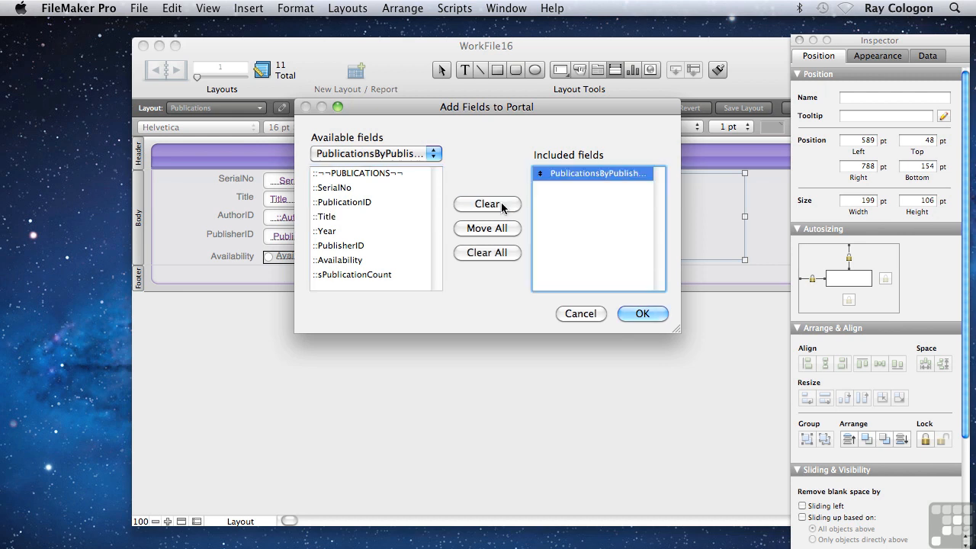
left_click(640, 315)
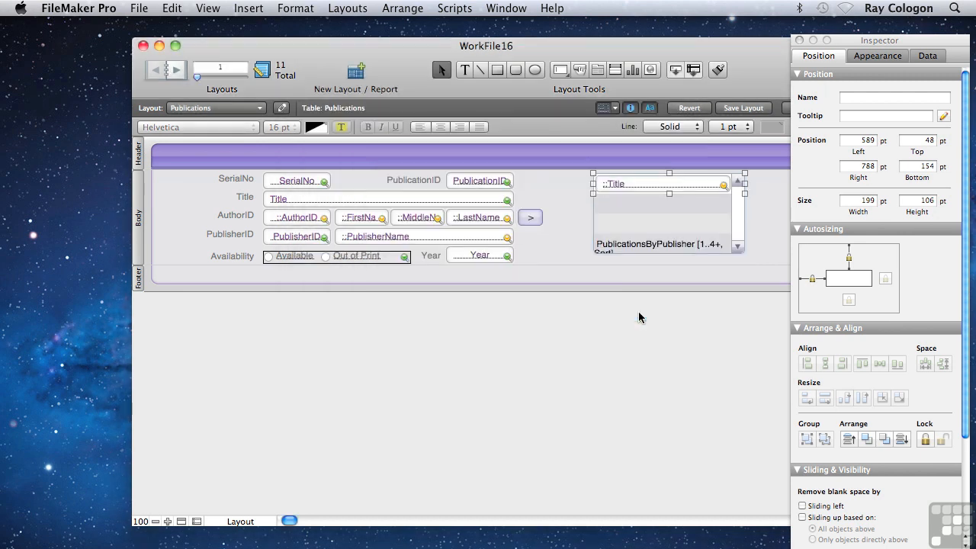
View the Publications layout in Browse mode and look through the publisher's titles in the second record's portal
left_click(207, 9)
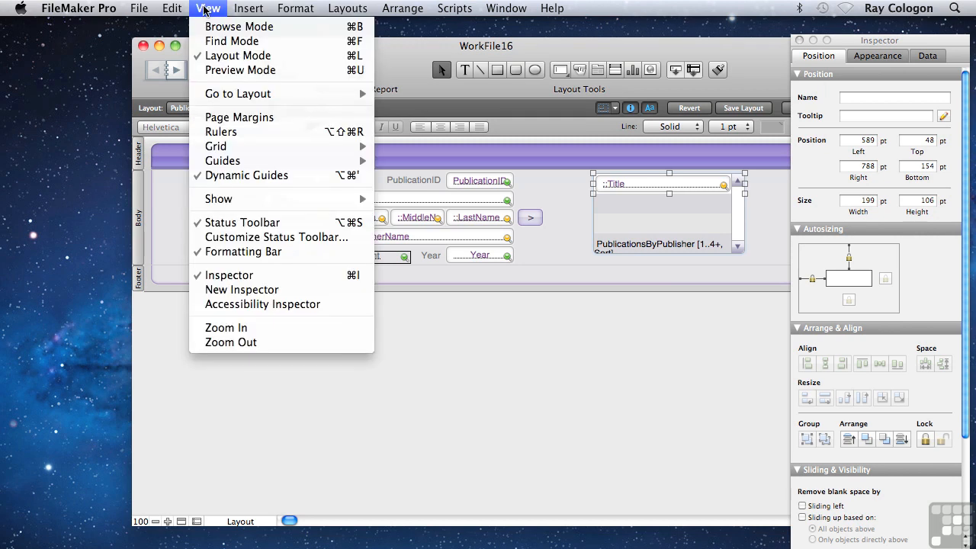
left_click(221, 27)
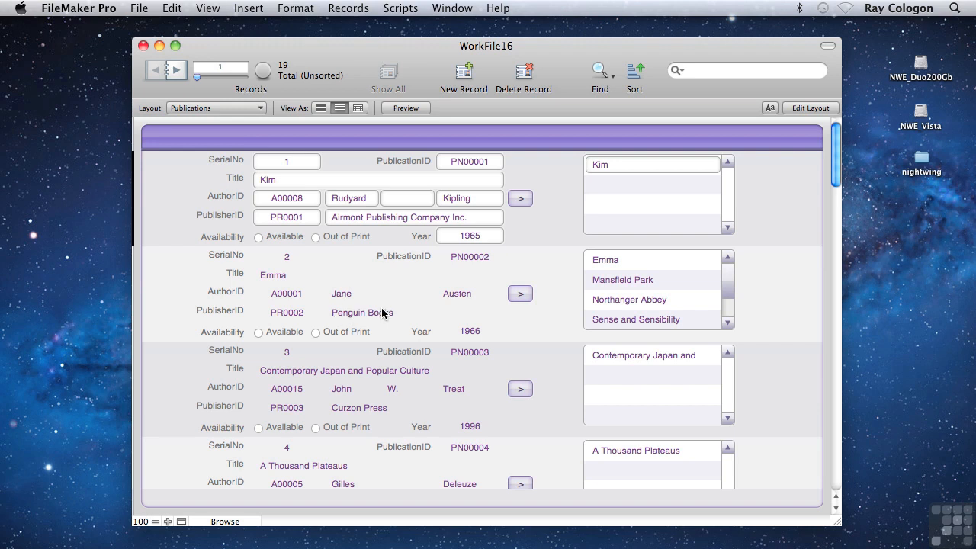
left_click(728, 280)
mouse_move(729, 281)
left_mouse_down()
mouse_move(729, 305)
mouse_move(732, 279)
left_mouse_up()
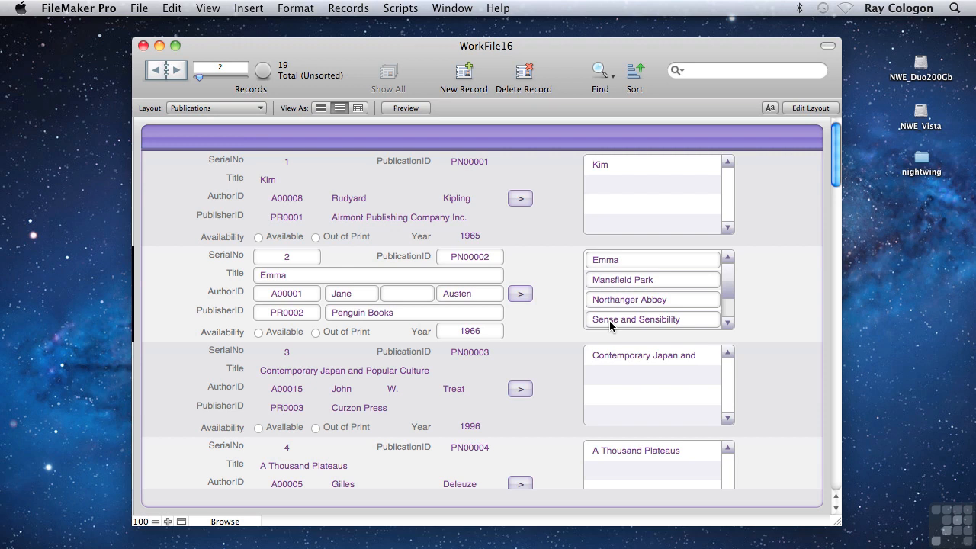
Add a second criterion, PublicationID ≠ PublicationID, to the relationship between Publications and PublicationsByPublisher in the database's relationships graph
key("super+shift+d")
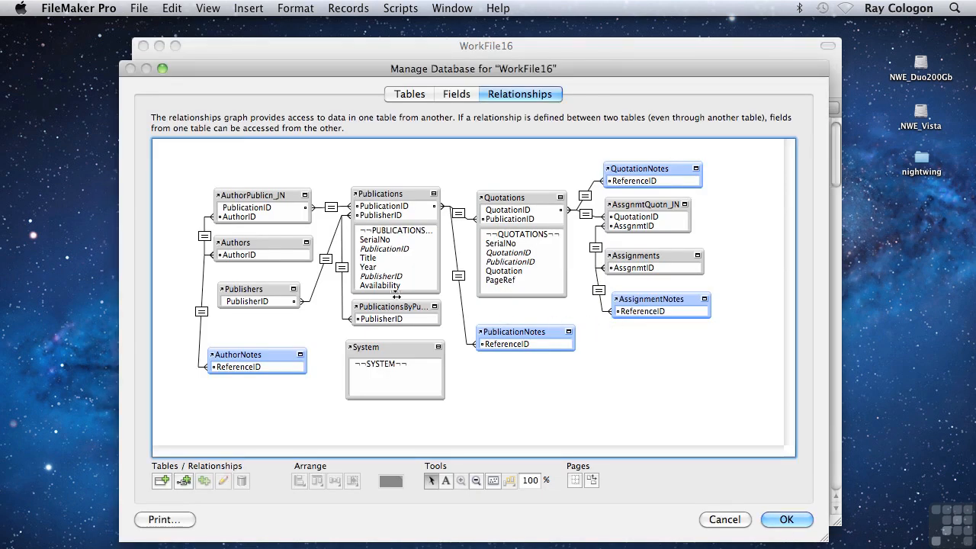
double_click(342, 272)
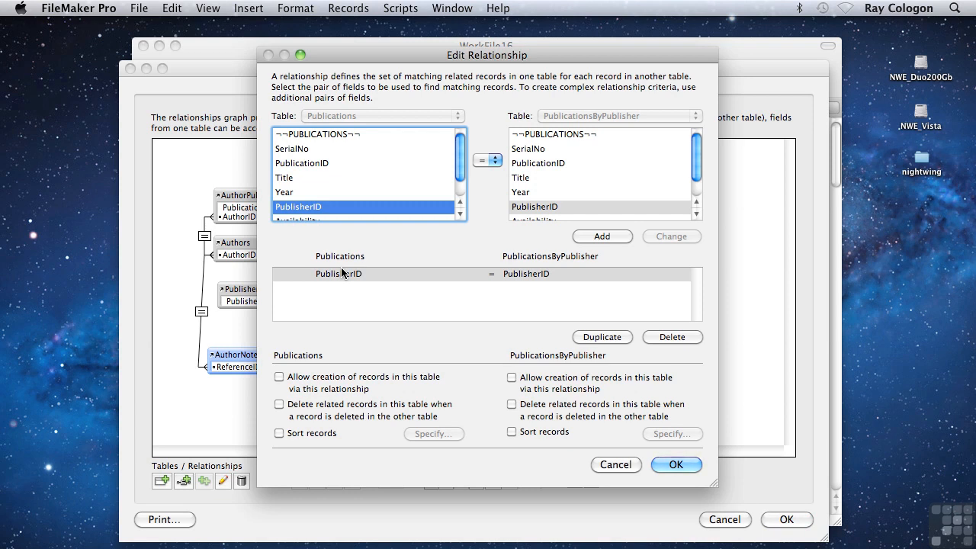
left_click(320, 162)
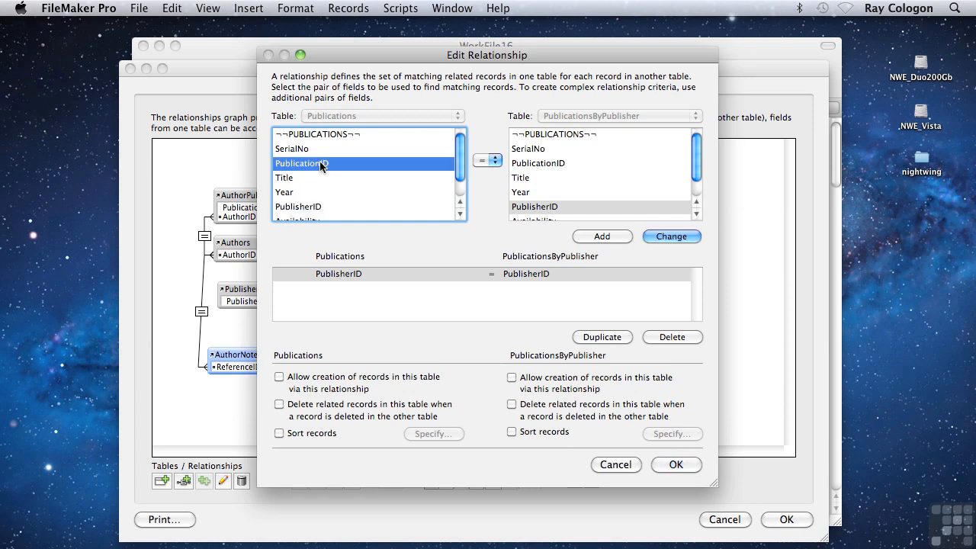
left_click(493, 161)
left_click(482, 174)
left_click(537, 163)
left_click(602, 236)
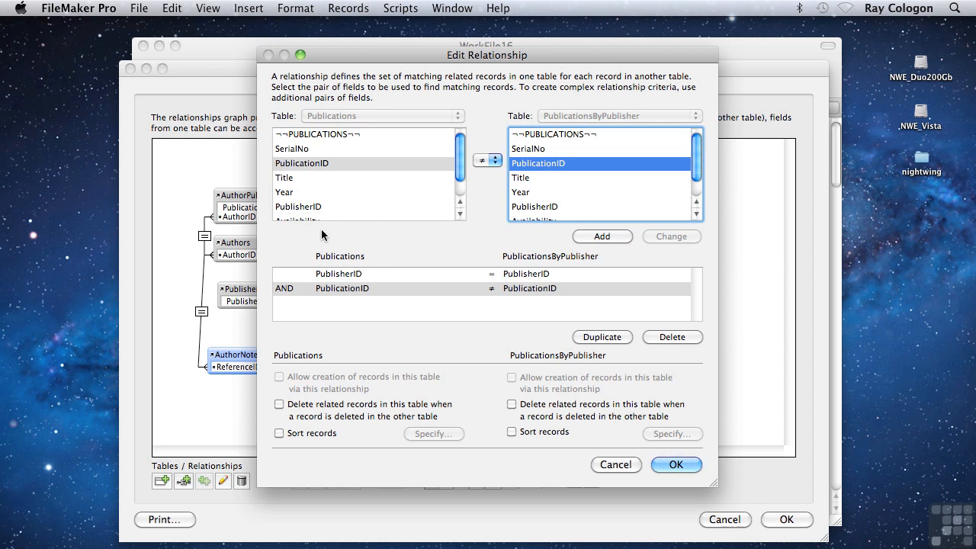
Accept the two-criteria relationship, save the database changes, and check the portals down to the last Publications record
left_click(279, 277)
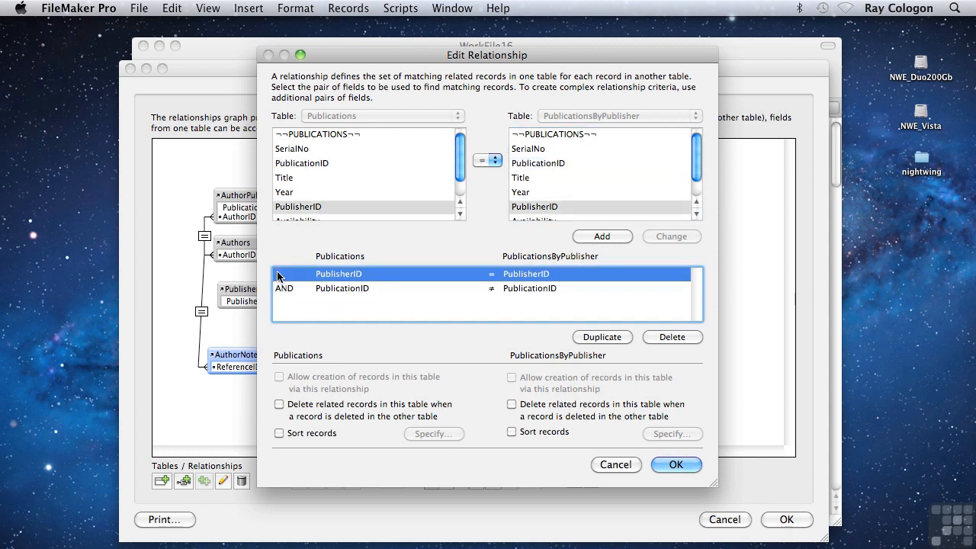
left_click(331, 293)
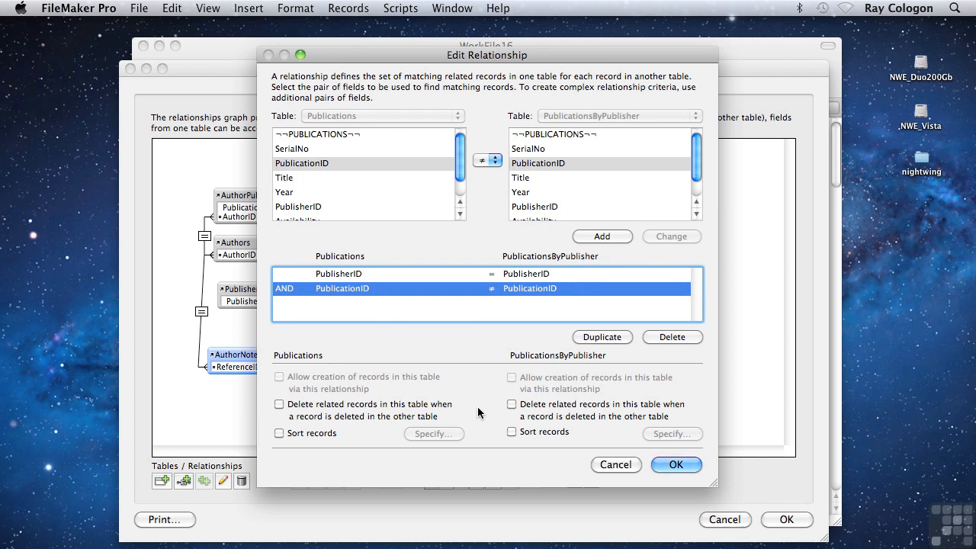
left_click(676, 465)
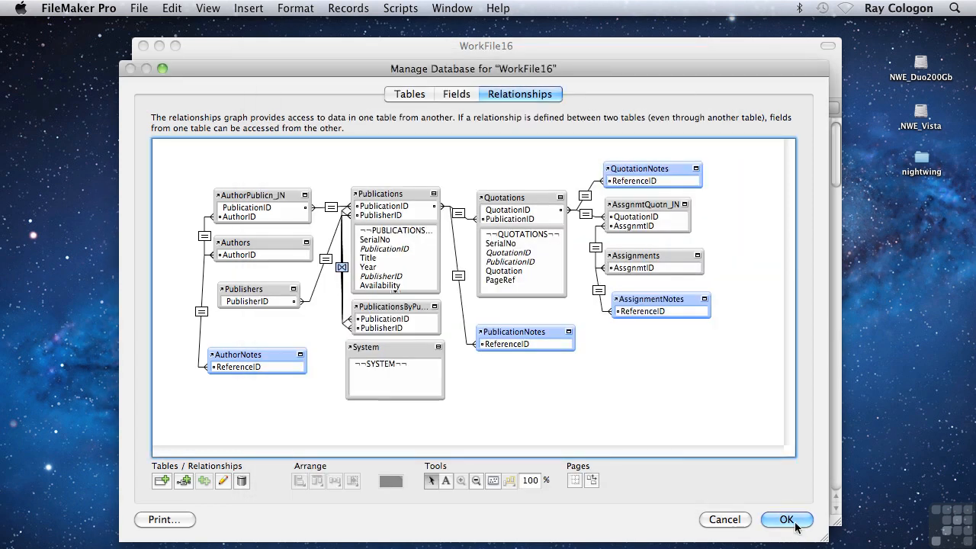
left_click(788, 519)
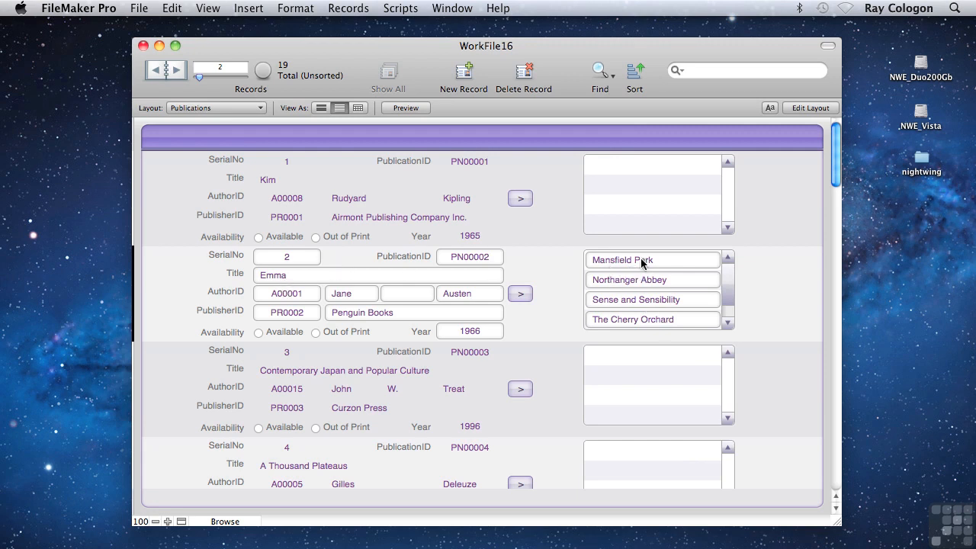
left_click_drag(841, 145, 827, 462)
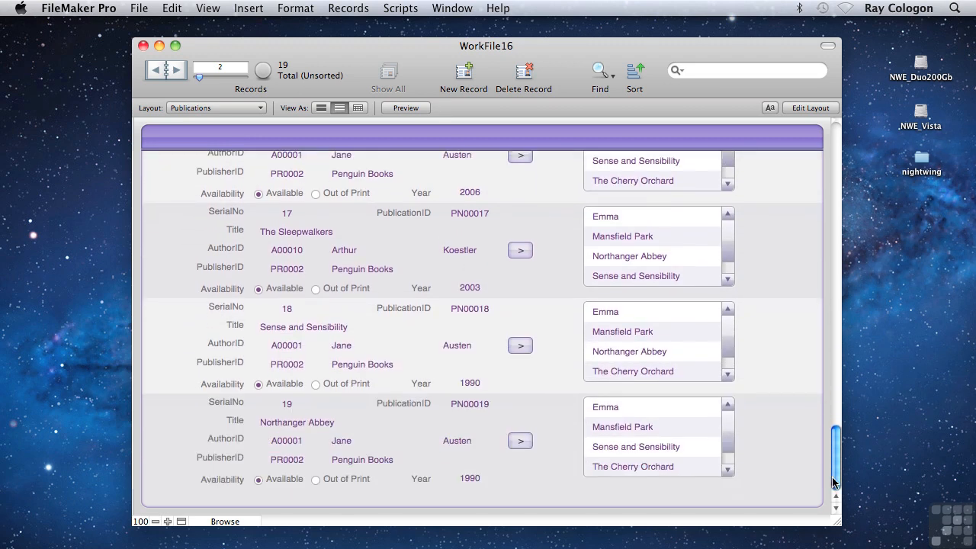